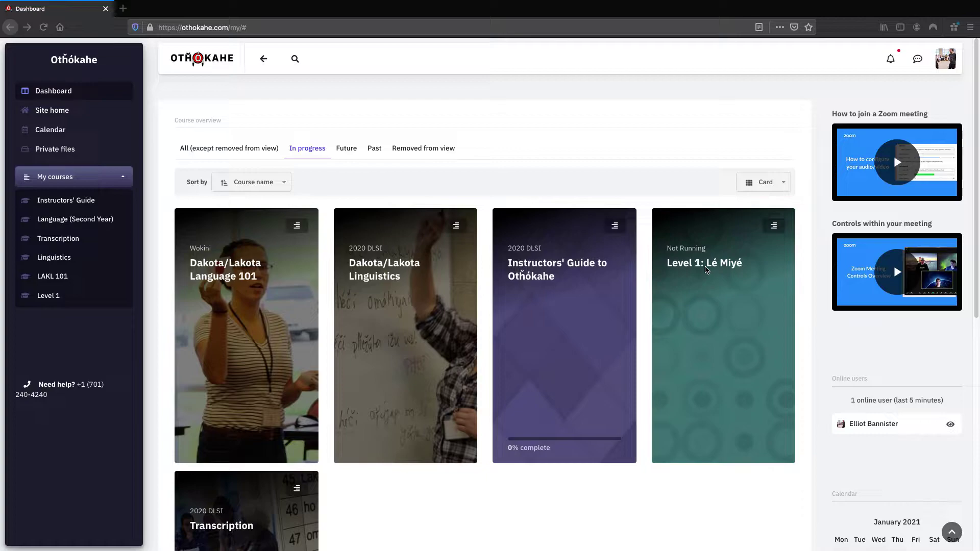
Open the Level 1: Lé Miyé course
click(704, 262)
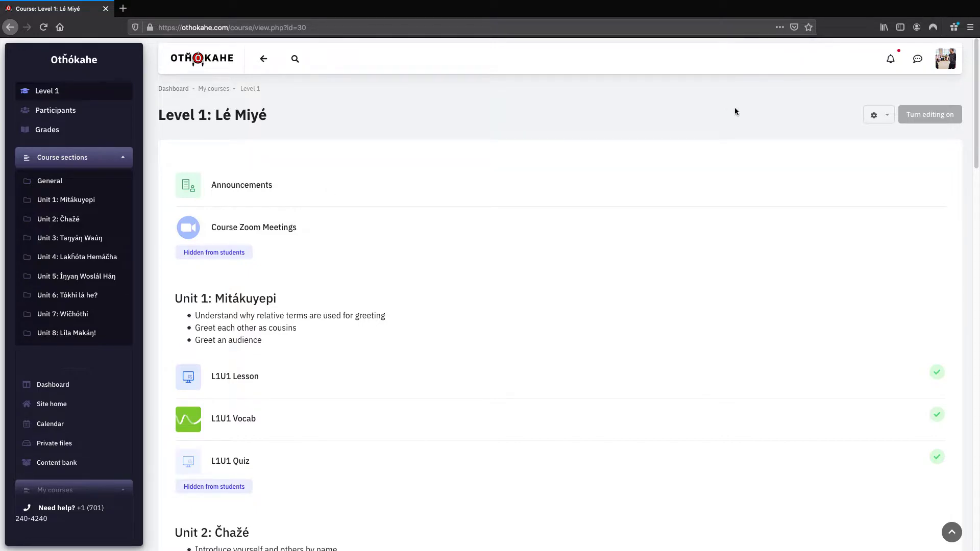
click(944, 118)
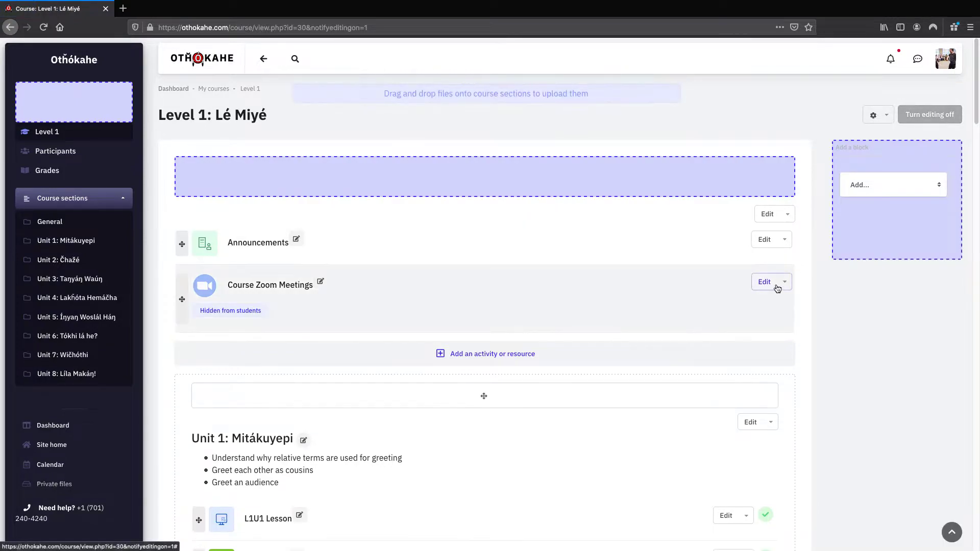
click(778, 286)
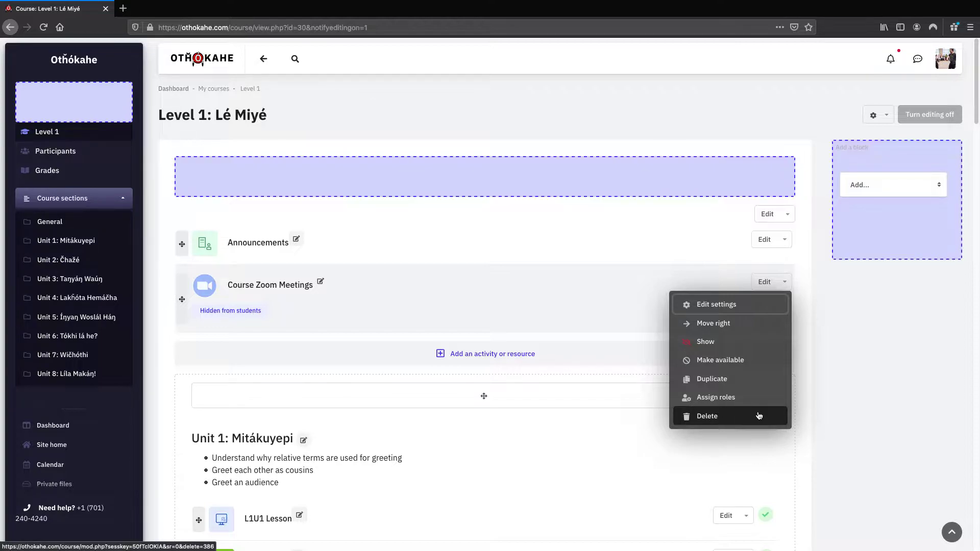
click(935, 117)
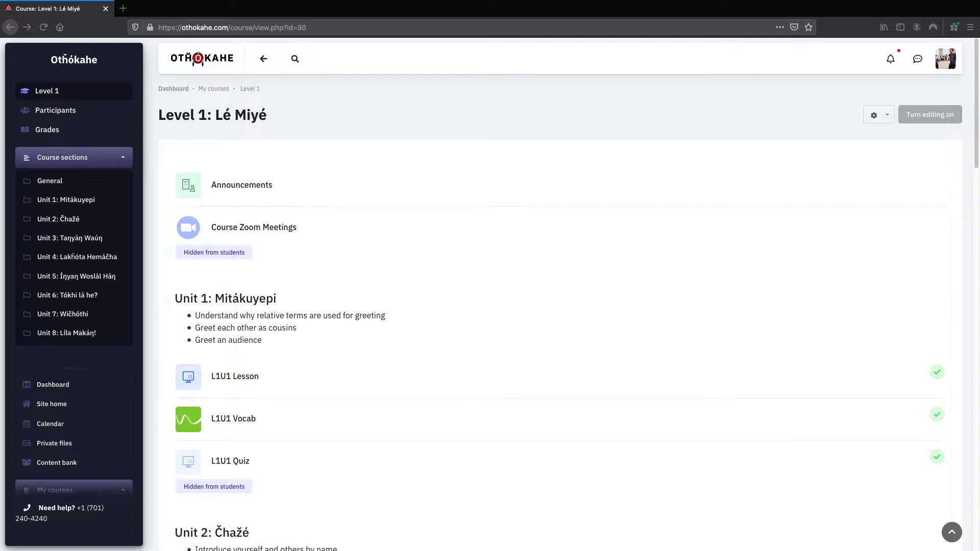
Start scheduling a new meeting in Course Zoom Meetings with the topic "Level 1: Lé Miyé - Weekly Meeting"
click(270, 229)
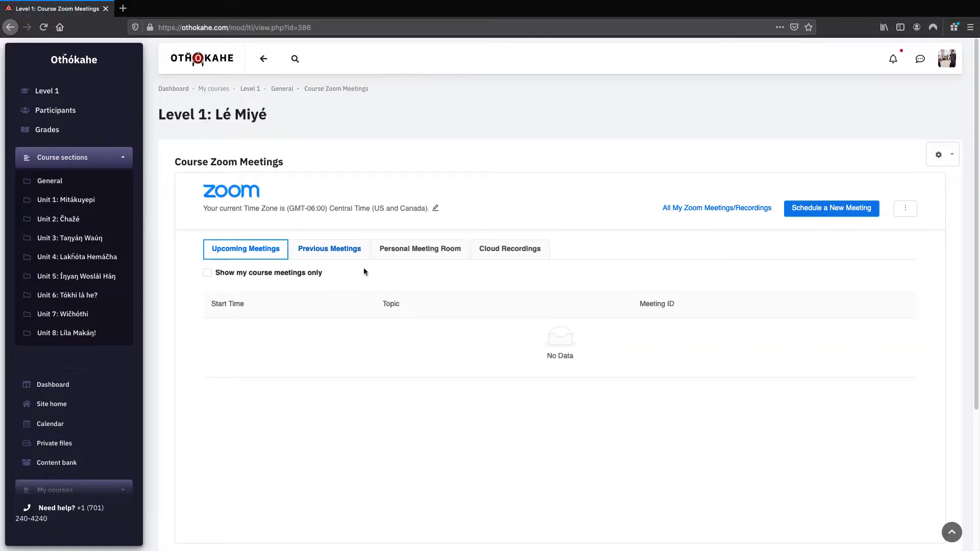
click(840, 214)
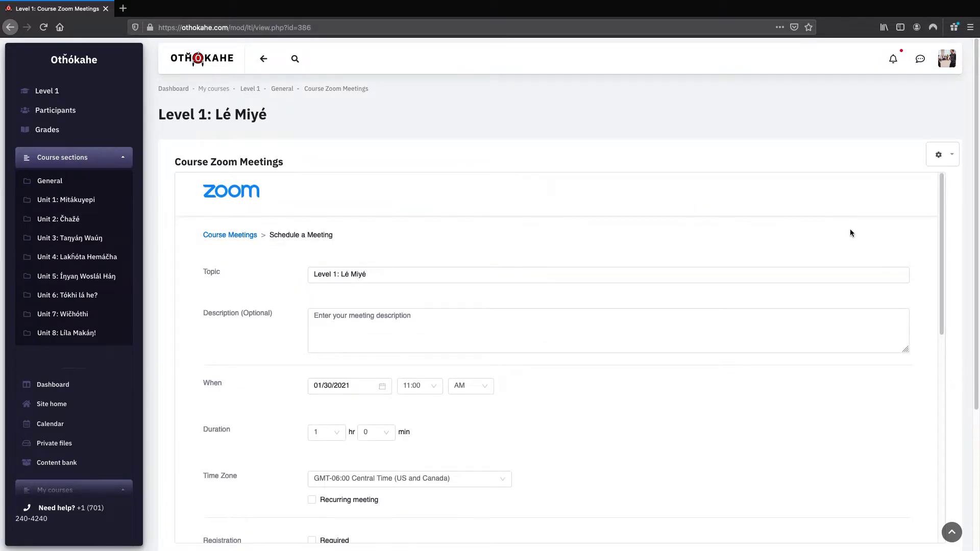
click(393, 270)
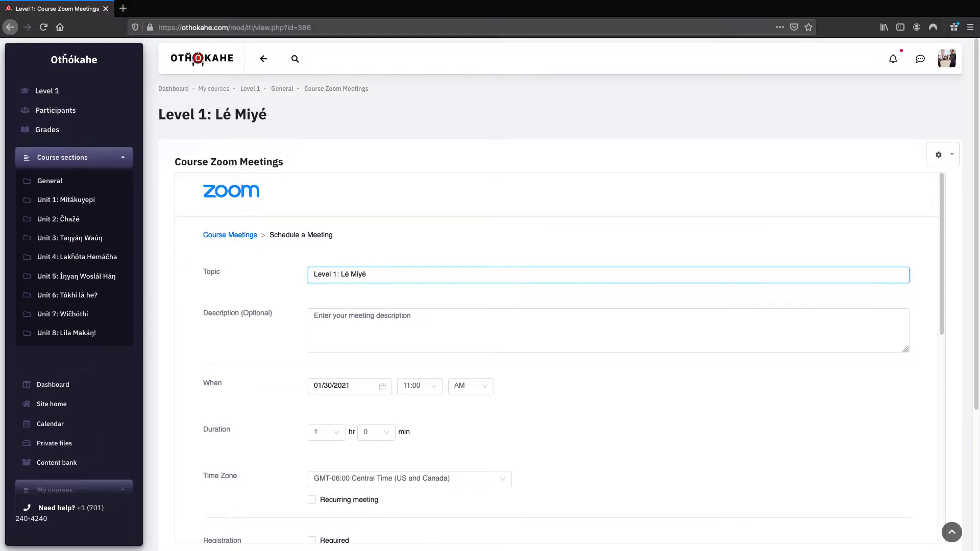
text(- Weekly Meeting)
key(super+Tab)
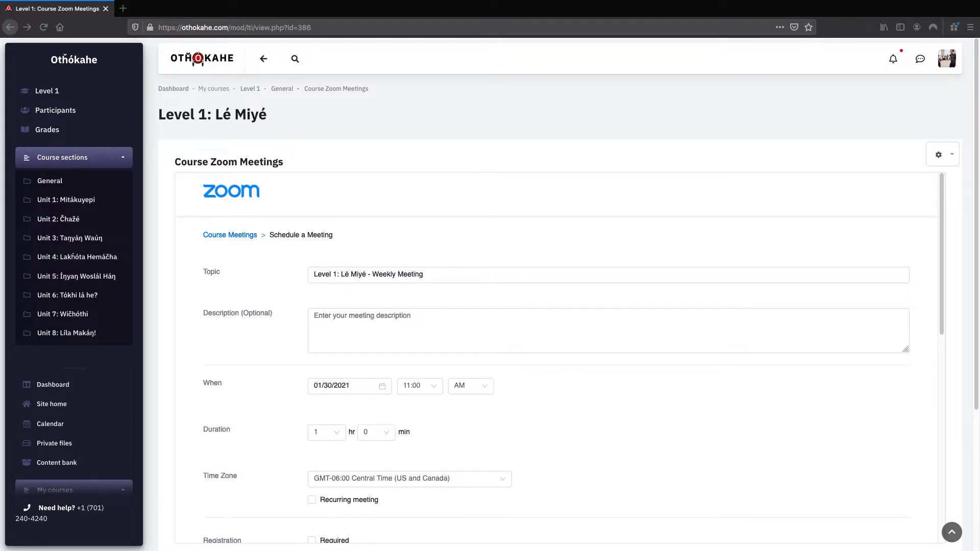
Make the meeting recurring and set its start date to 02/01/2021
scroll(572, 381, down, 1)
click(350, 461)
click(343, 461)
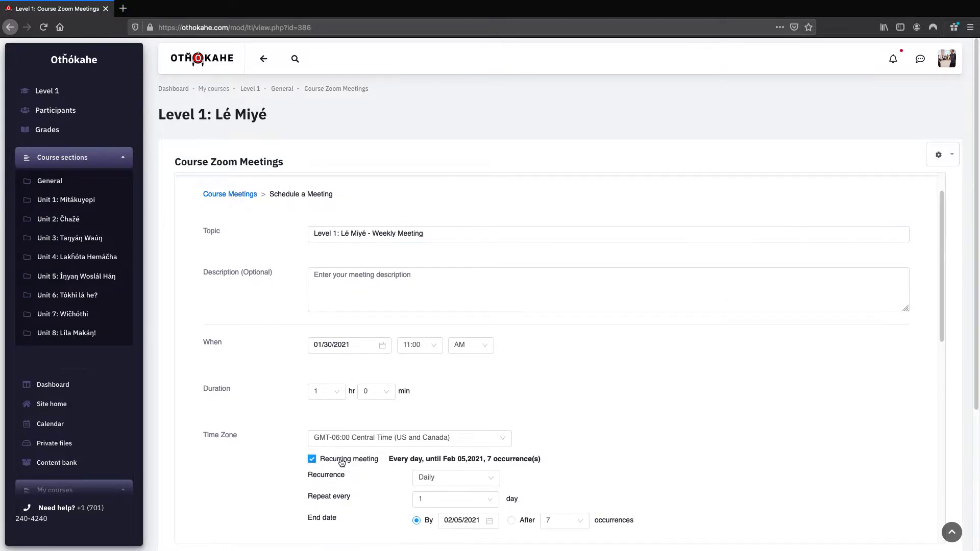
click(387, 345)
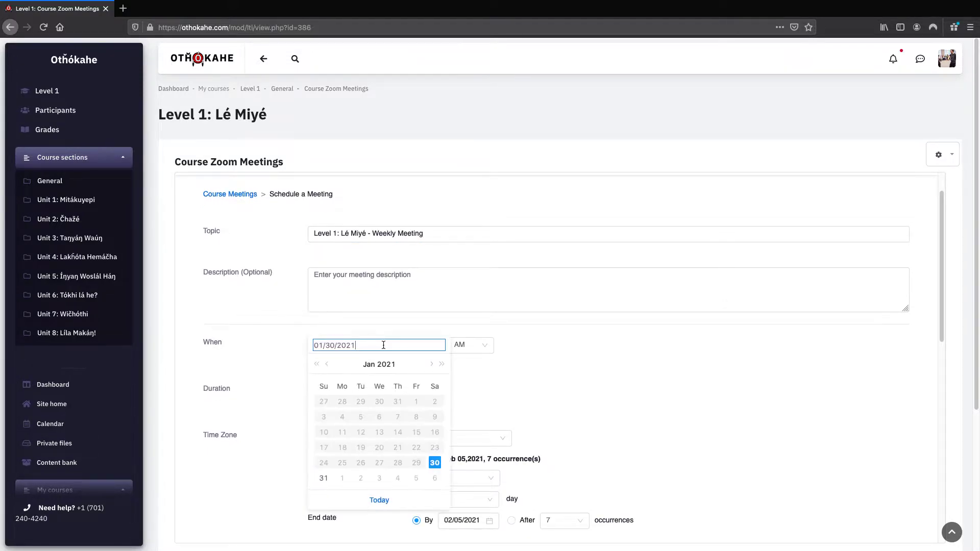
click(431, 365)
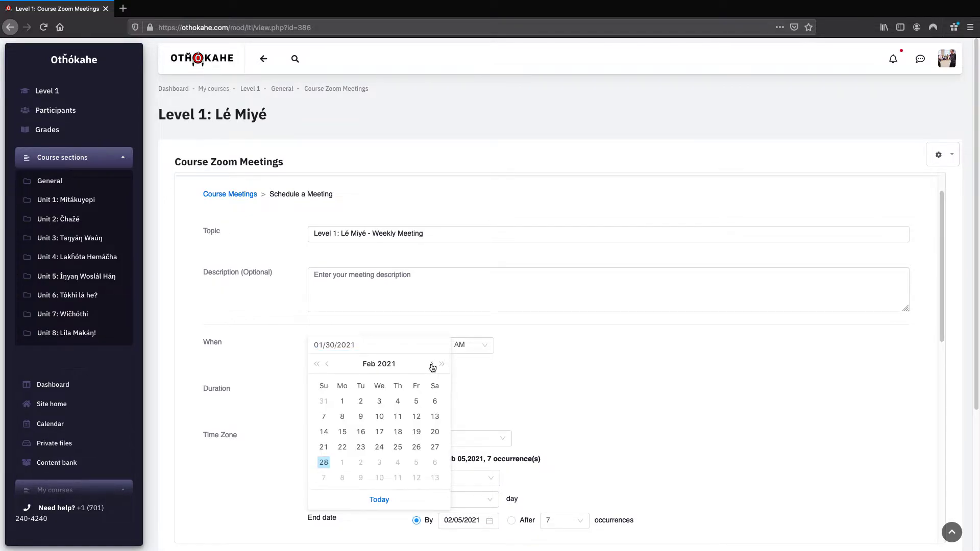
click(343, 402)
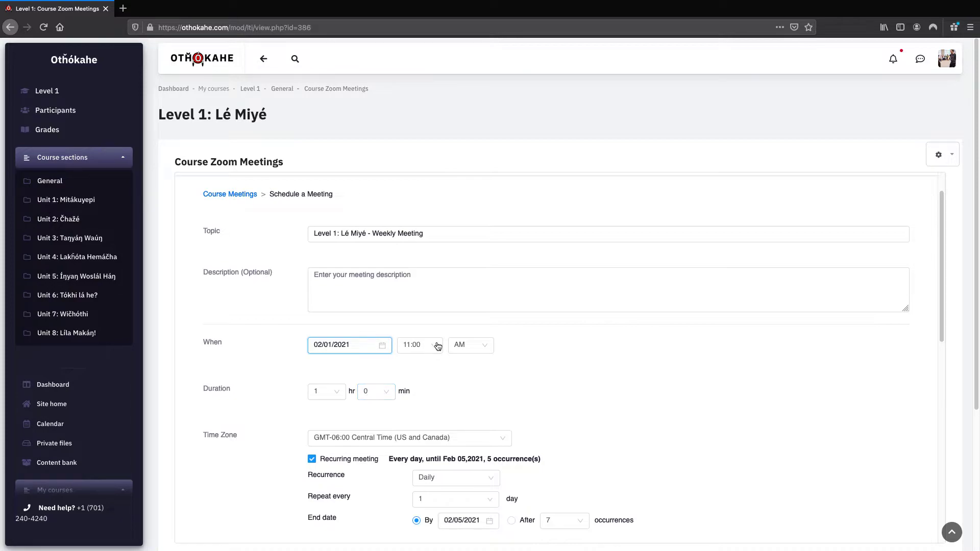
click(559, 416)
Set the recurrence to weekly on Mondays only, ending after 4 occurrences
scroll(566, 408, down, 2)
click(476, 432)
click(448, 464)
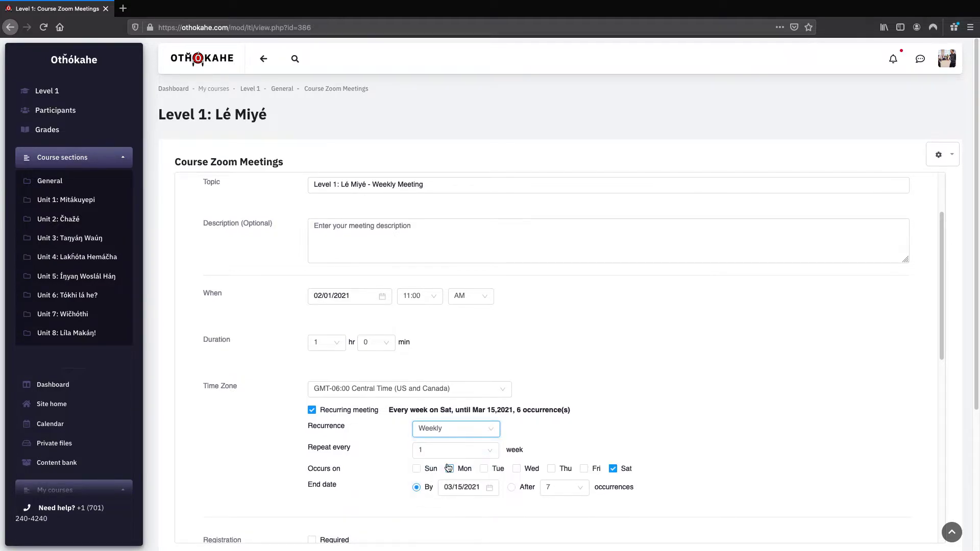
click(450, 469)
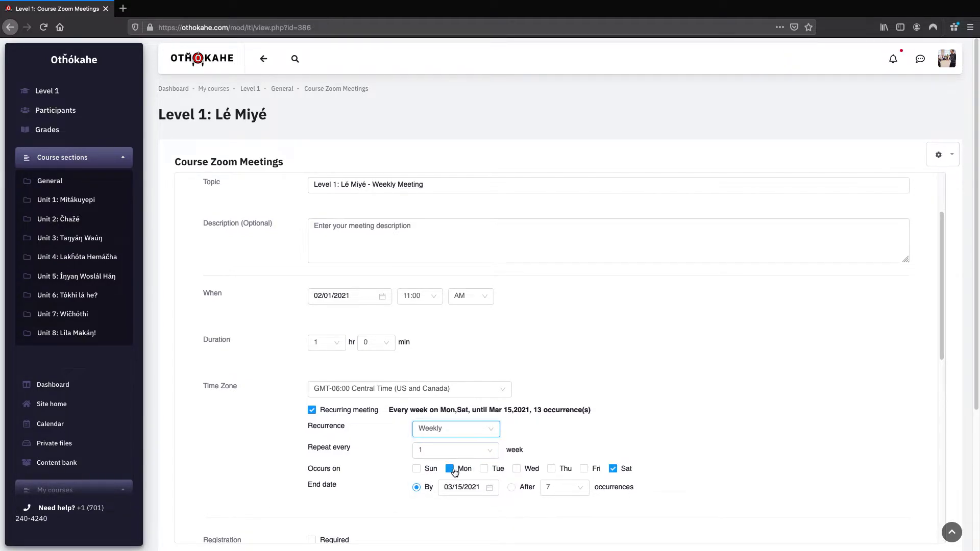
click(613, 469)
click(511, 487)
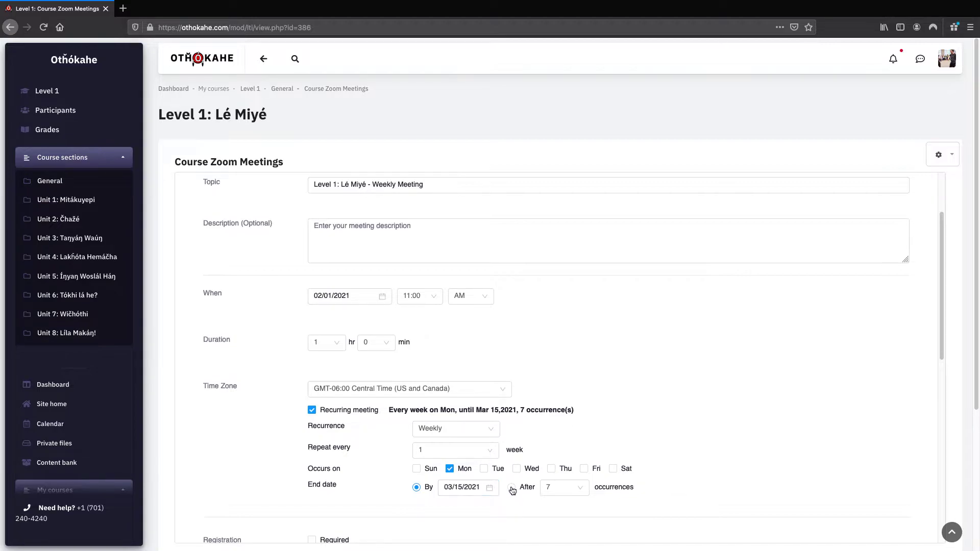
click(573, 491)
scroll(572, 508, down, 1)
click(555, 524)
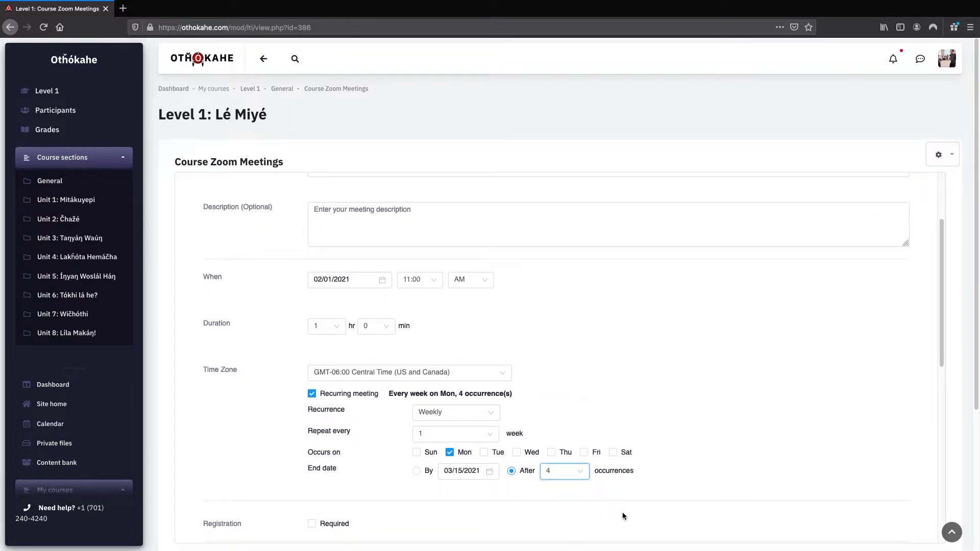
Save the meeting with its existing security, video and audio options and return to the list of course meetings
scroll(715, 470, down, 3)
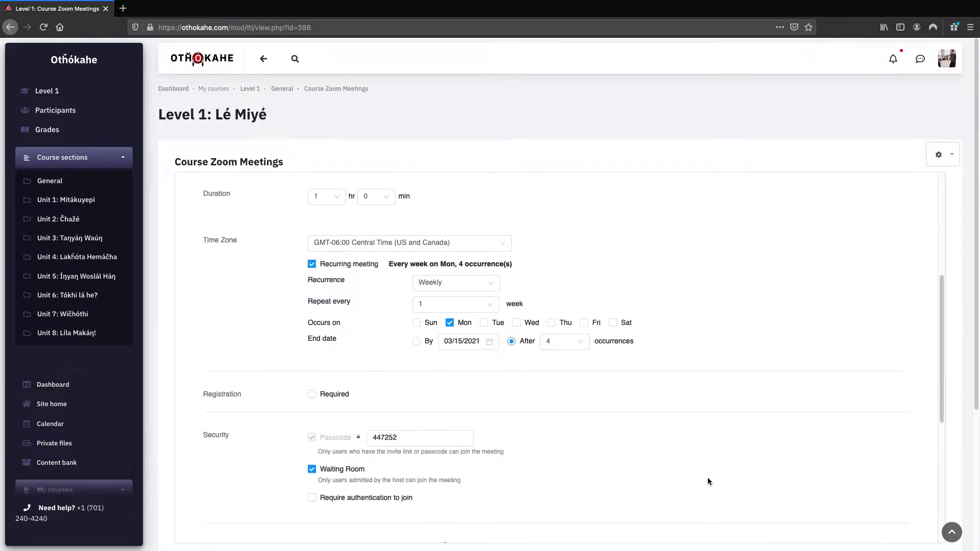
scroll(632, 411, down, 3)
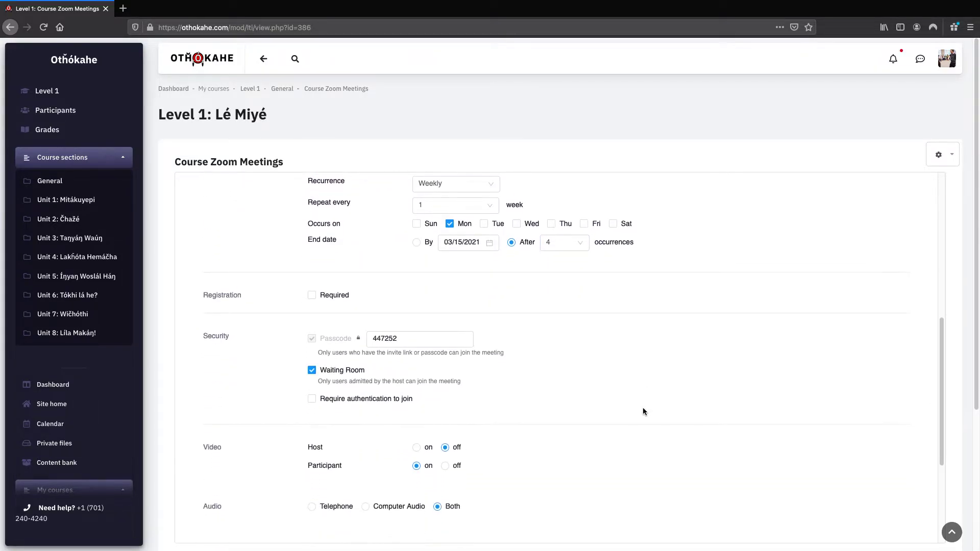
scroll(643, 411, down, 1)
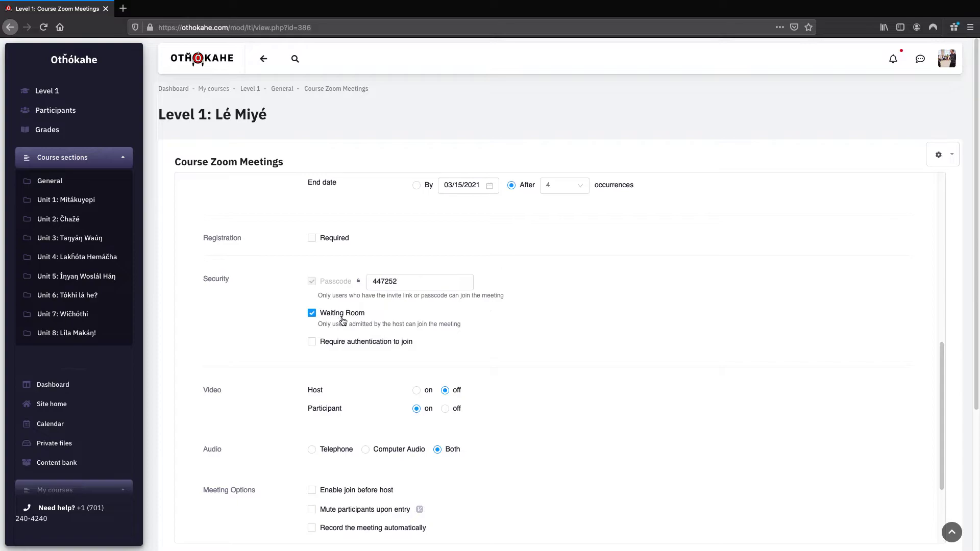
scroll(550, 378, down, 5)
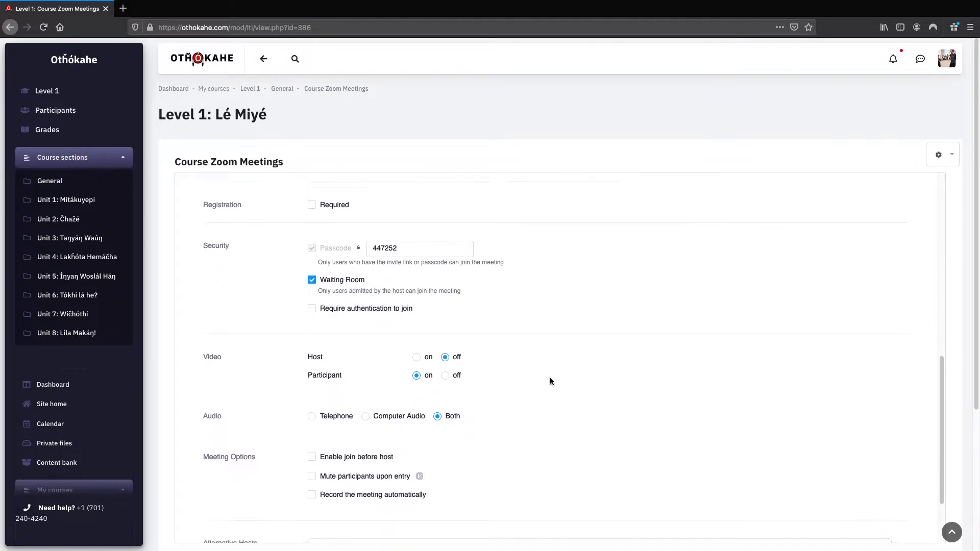
click(332, 502)
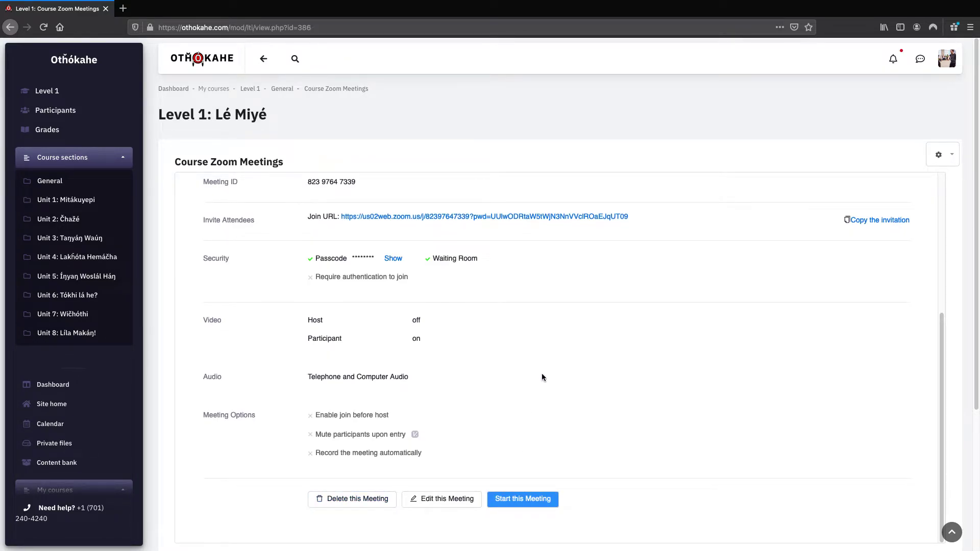
scroll(542, 376, up, 5)
click(214, 236)
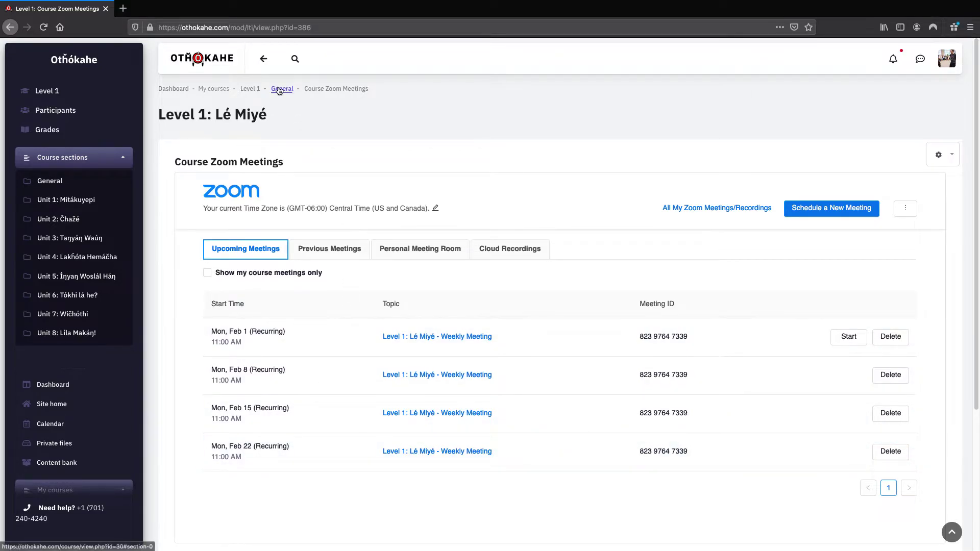
Make the Course Zoom Meetings activity visible to students on the Level 1 course page, leaving editing mode when finished
click(257, 90)
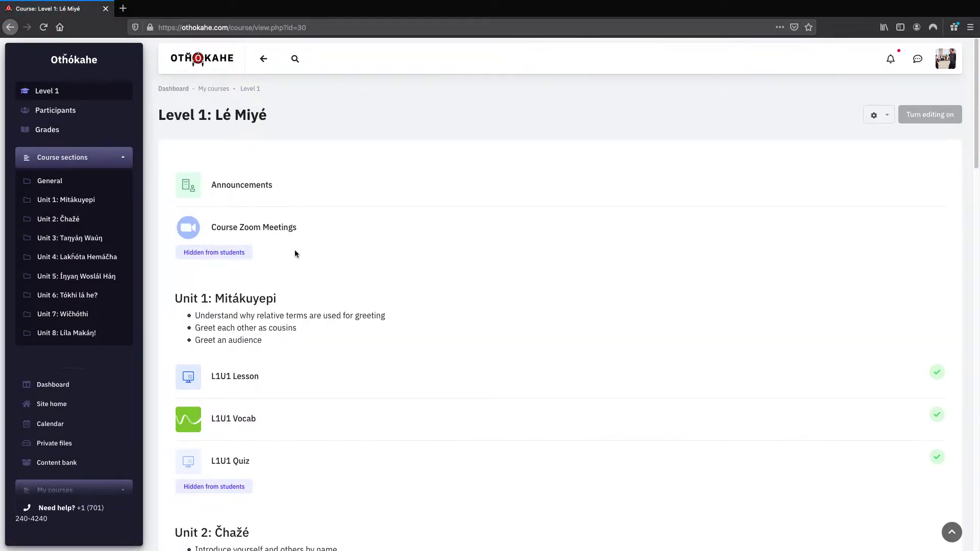
click(943, 116)
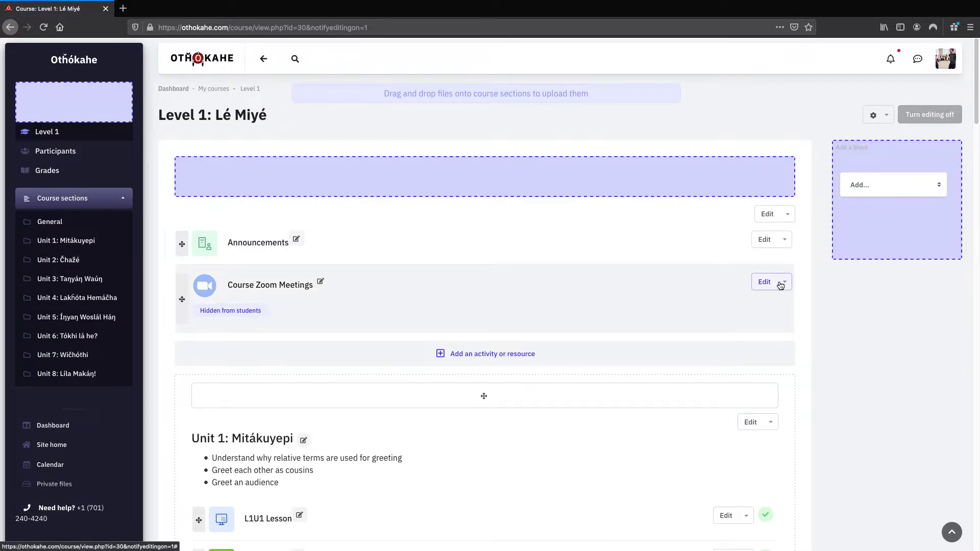
click(781, 285)
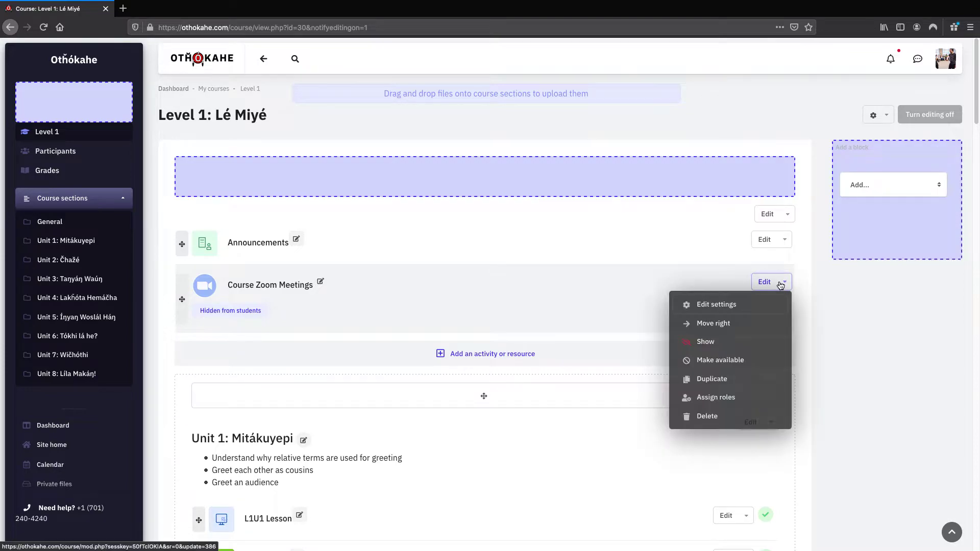
click(707, 342)
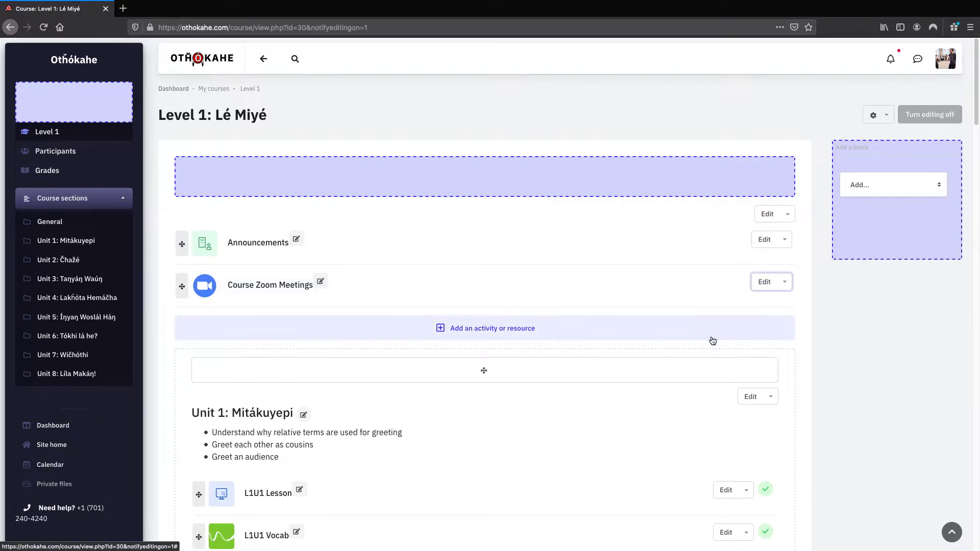
click(932, 115)
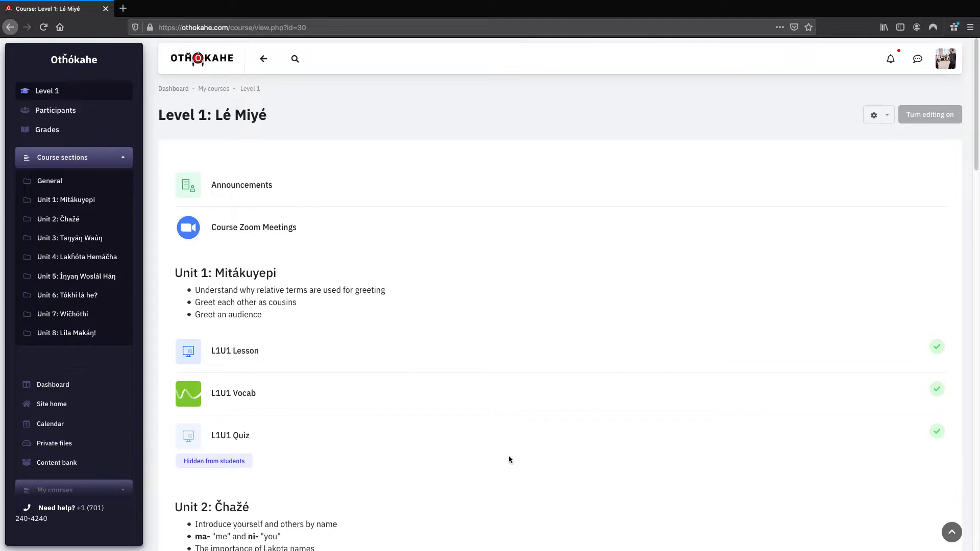
Check the upcoming events on the dashboard for the scheduled weekly meetings
click(204, 59)
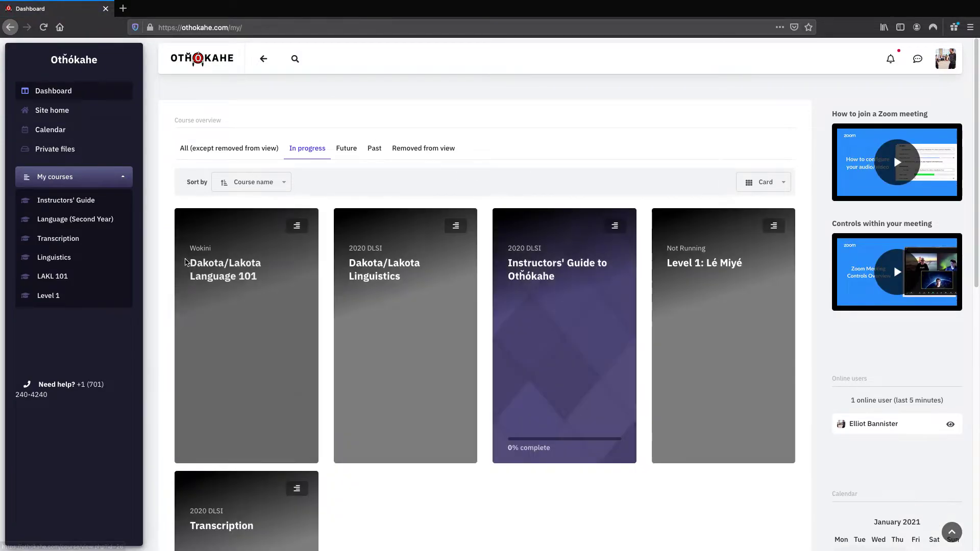
scroll(431, 367, down, 10)
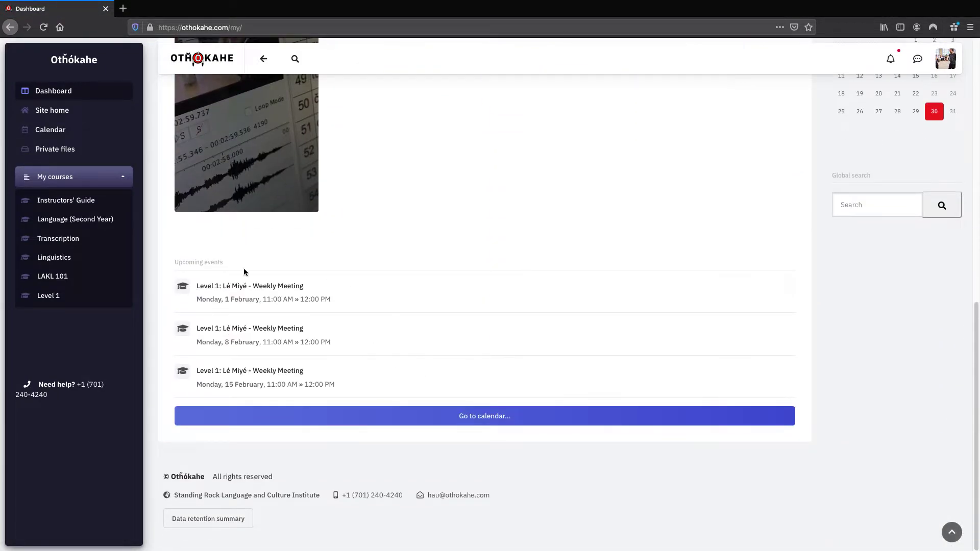
scroll(719, 341, up, 2)
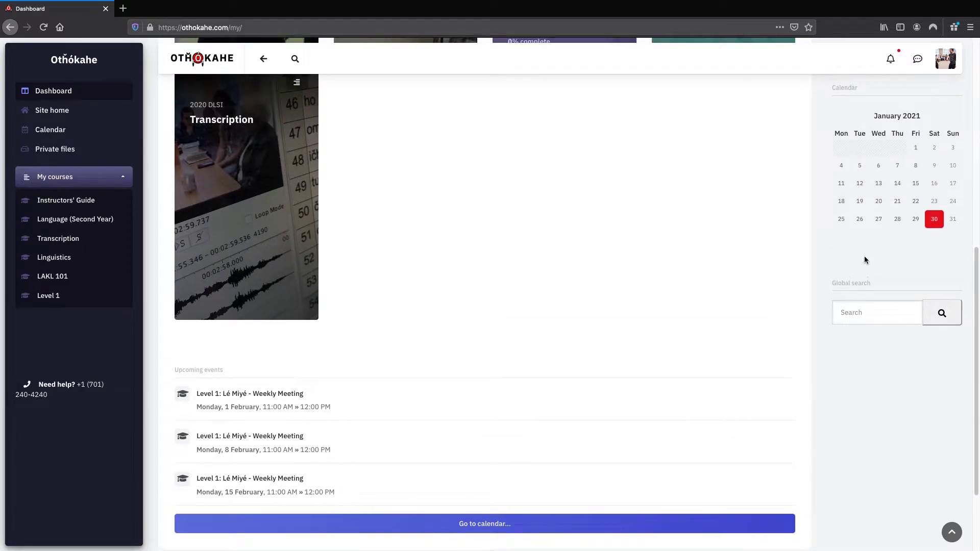
Open the full January 2021 calendar and examine the marked event days in the February 2021 and December 2020 monthly views
scroll(868, 245, up, 1)
click(892, 162)
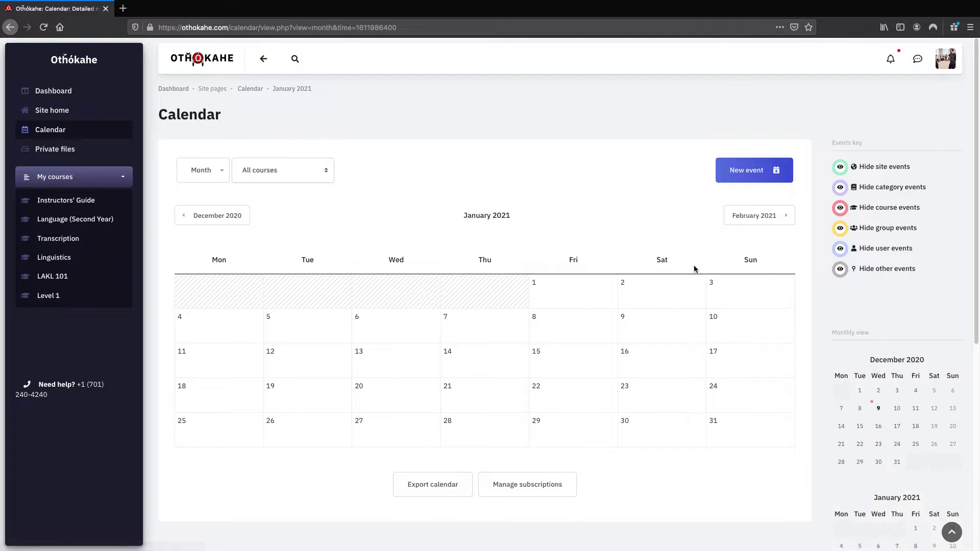
scroll(694, 265, down, 4)
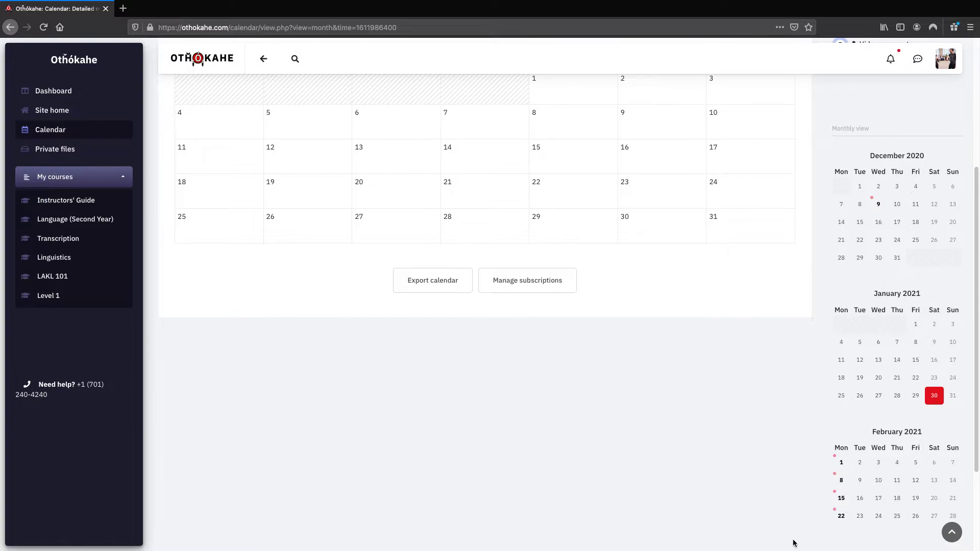
mouse_move(842, 462)
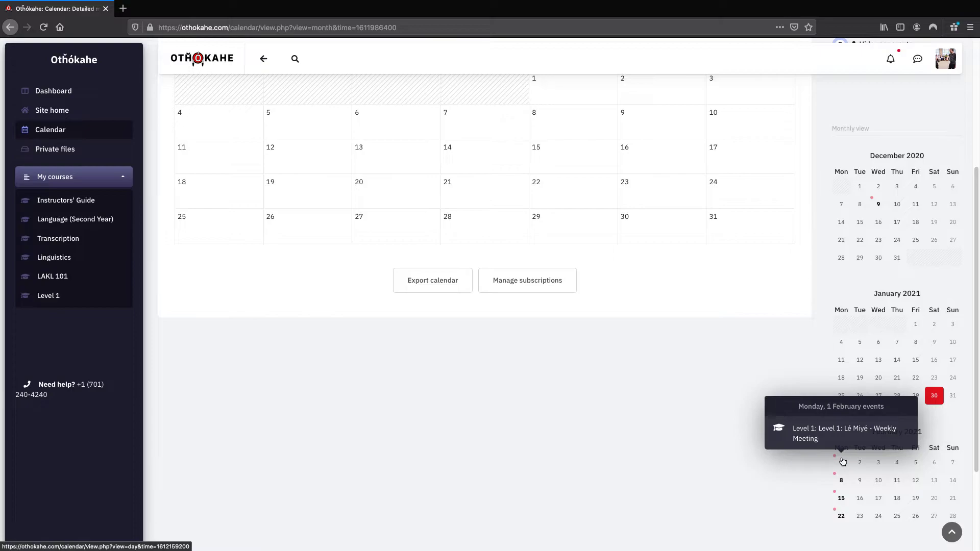
mouse_move(842, 481)
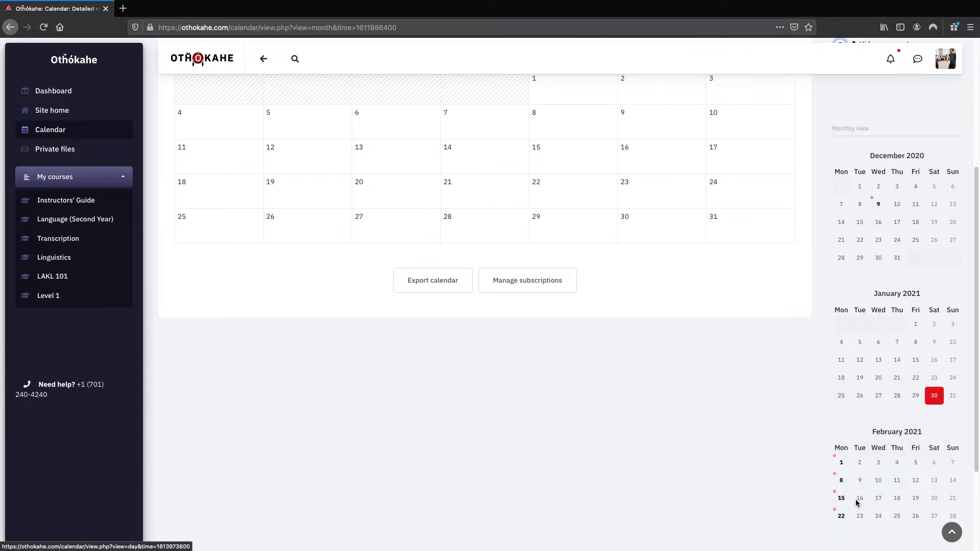
mouse_move(880, 206)
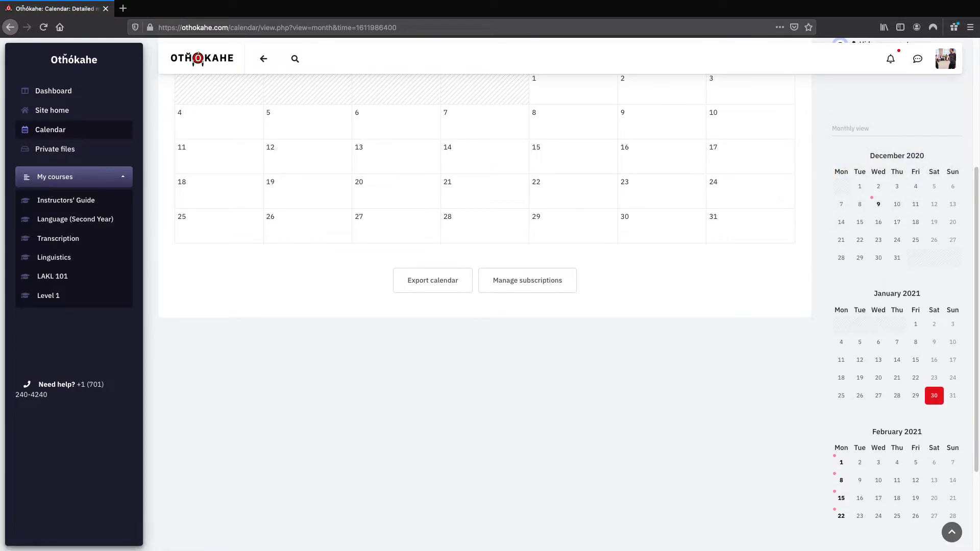
Return to the dashboard's upcoming events, and open the Course Zoom Meetings list of the Level 1 course
scroll(639, 466, up, 4)
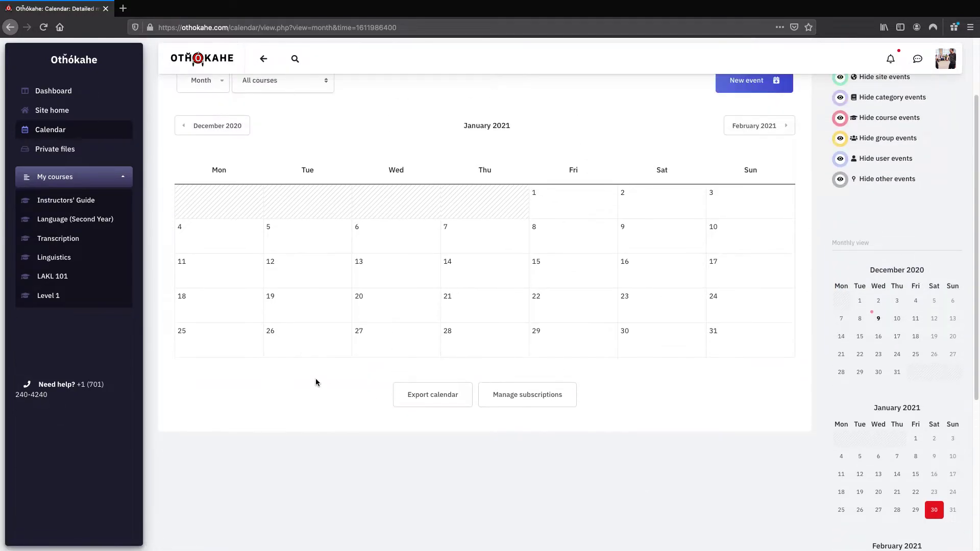
click(10, 27)
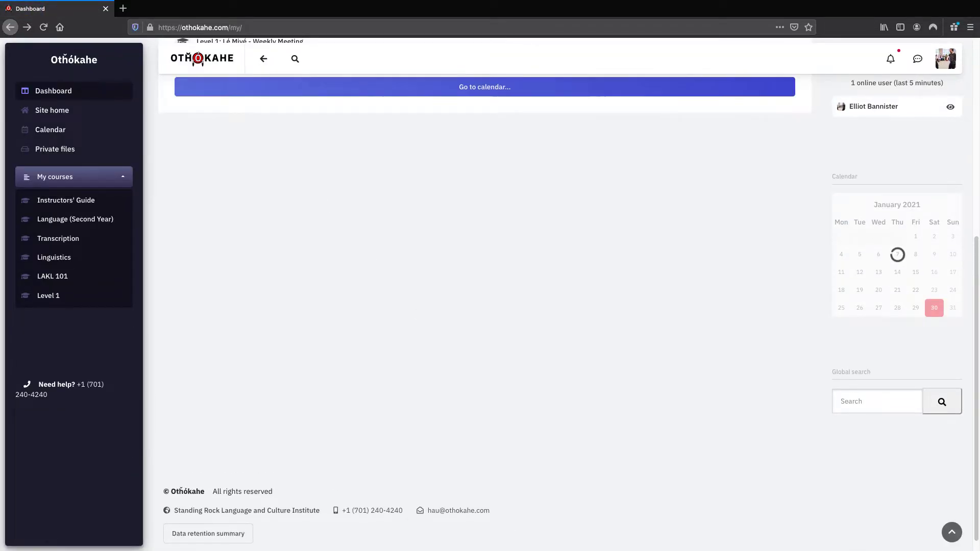
scroll(569, 398, down, 3)
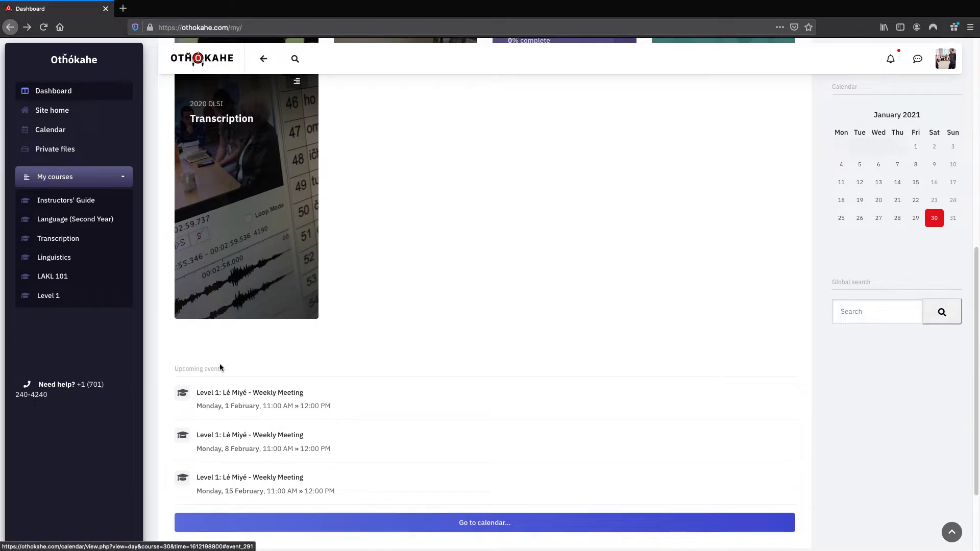
click(48, 296)
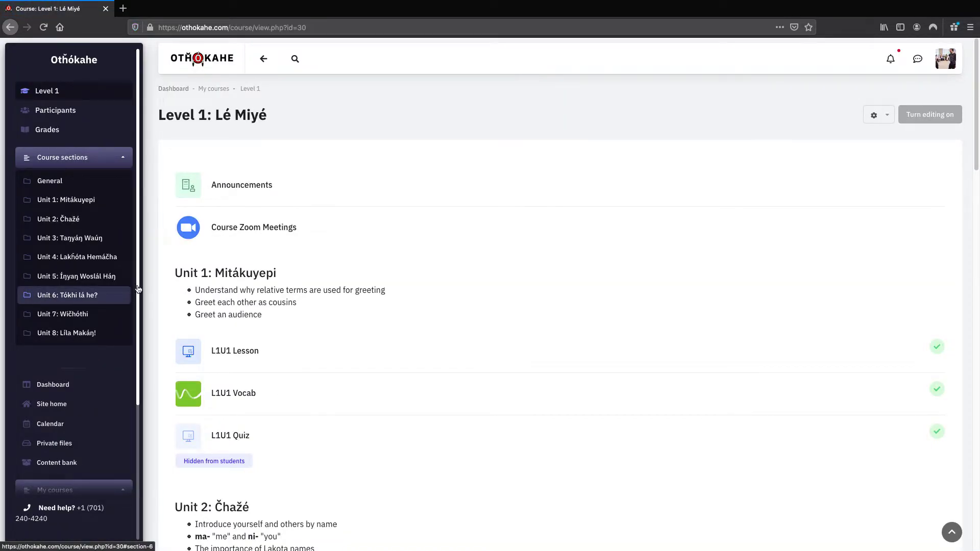
click(257, 234)
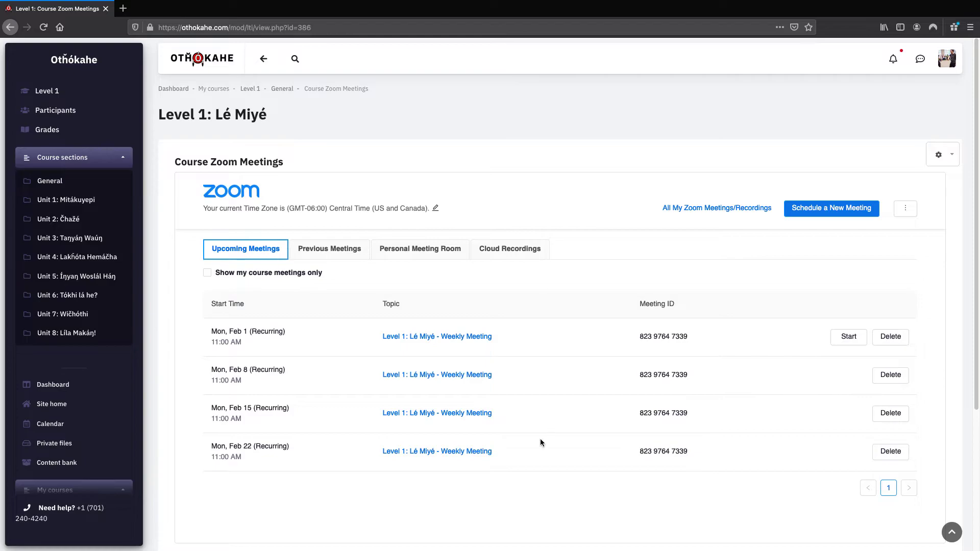
Find the past course Dakota/Lakota Language (Second Year) from the dashboard and open its Daily Zoom Class activity
click(193, 60)
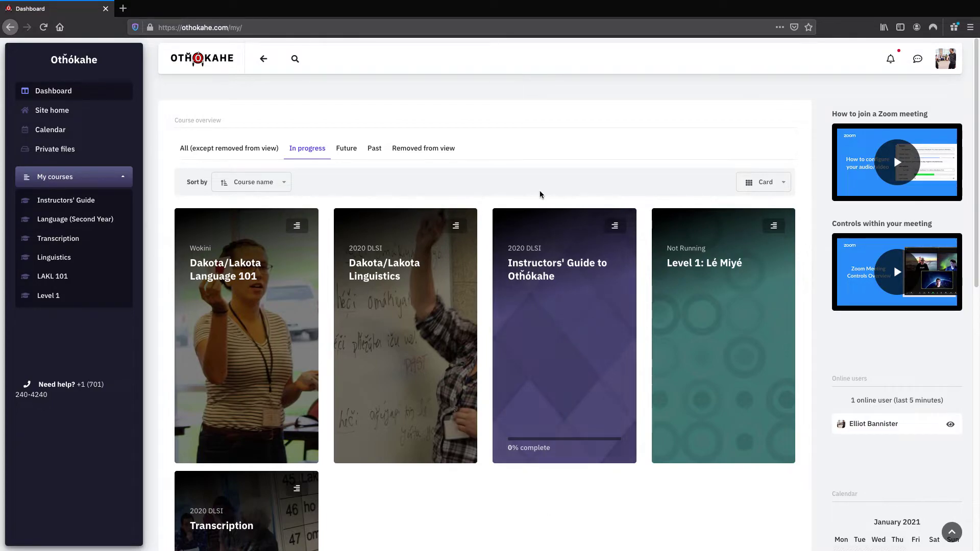
click(373, 149)
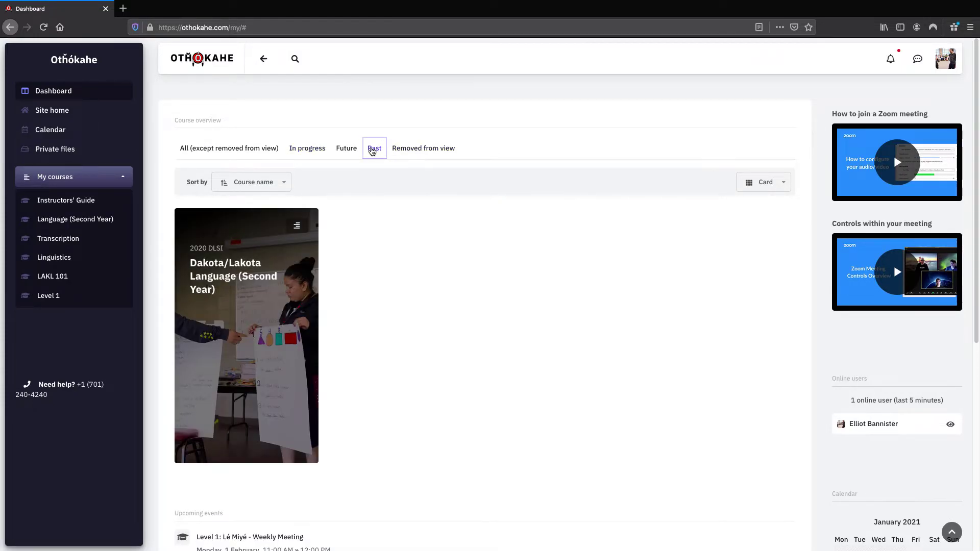
click(235, 279)
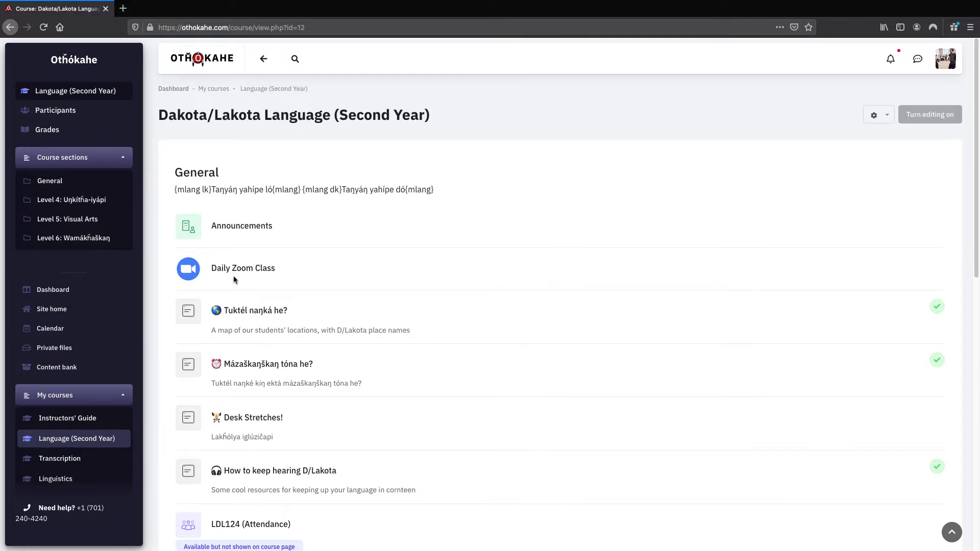
click(241, 270)
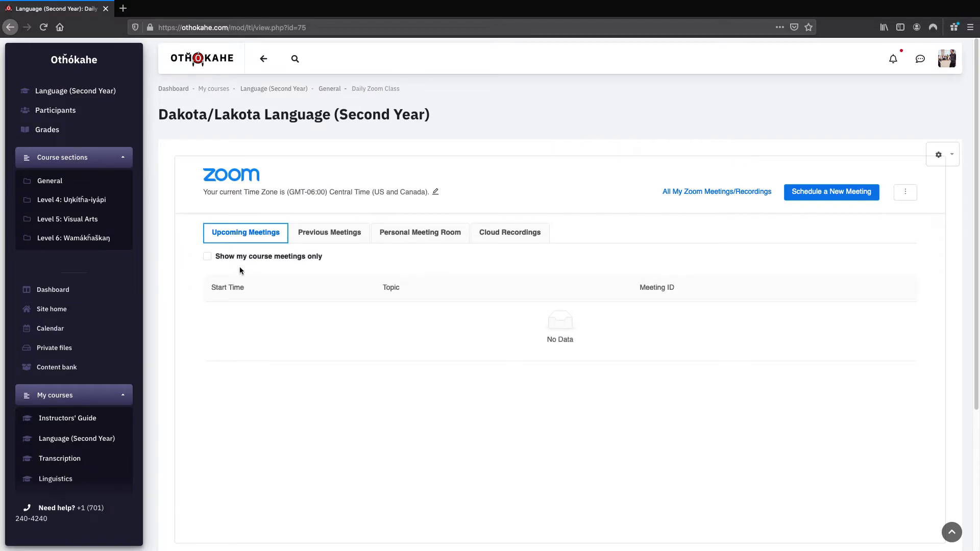
Open the meeting report for the previous Week 1 meeting held on Jun 12, 2020
click(358, 237)
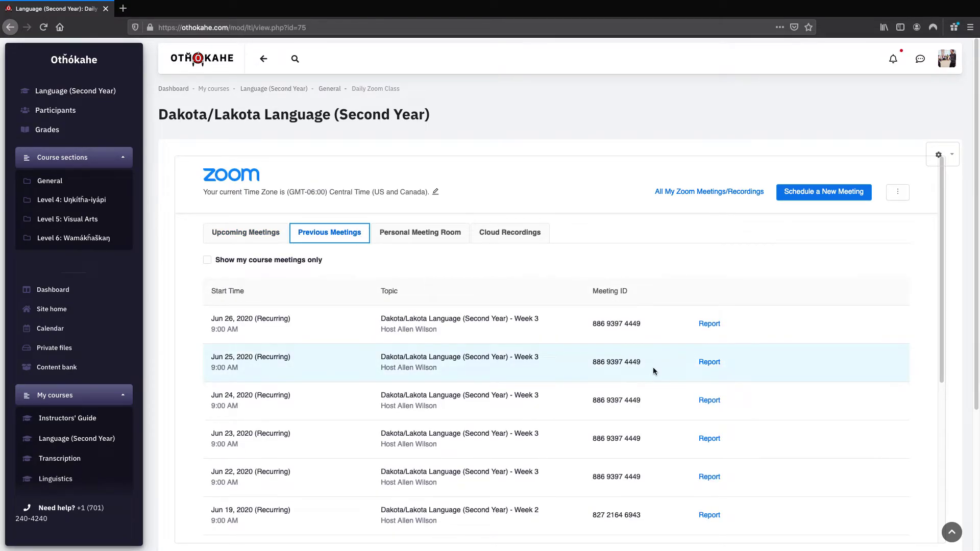
scroll(715, 340, down, 5)
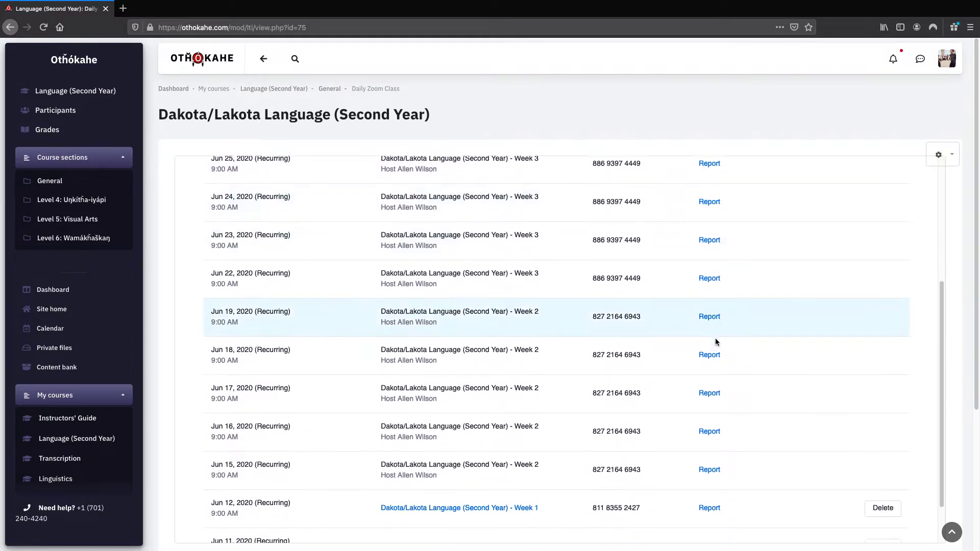
scroll(716, 341, down, 2)
click(704, 453)
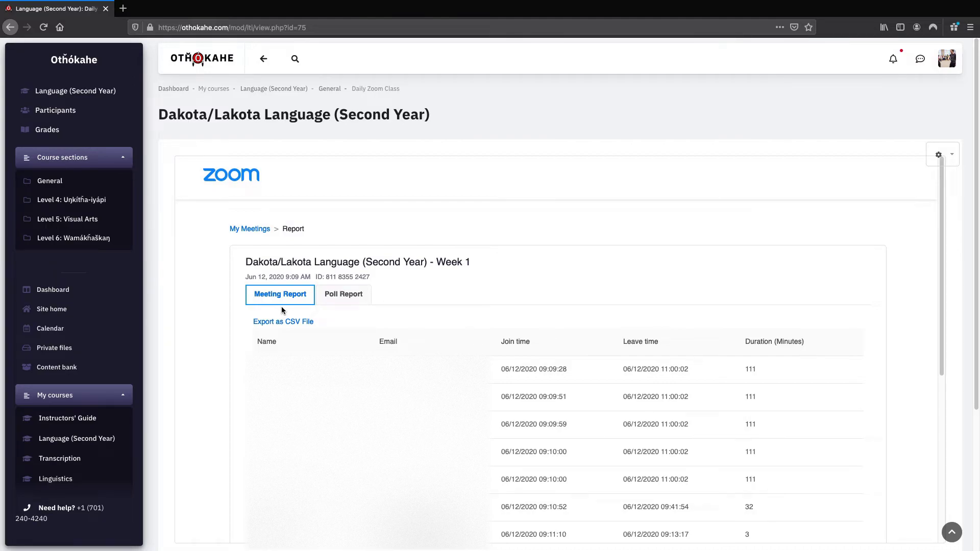
Return to the Dakota/Lakota Language (Second Year) course page and view the sessions of the LDL124 (Attendance) activity
click(291, 90)
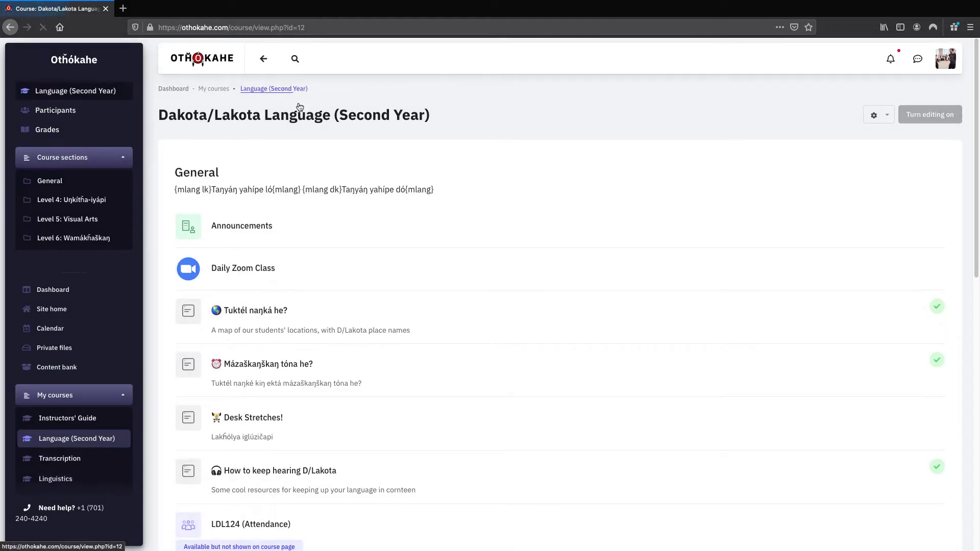
scroll(440, 316, down, 5)
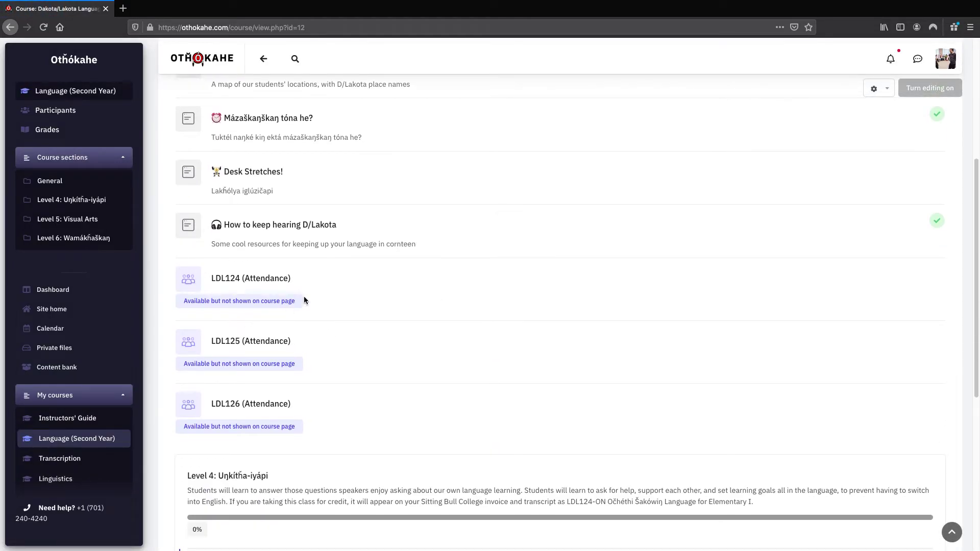
click(240, 279)
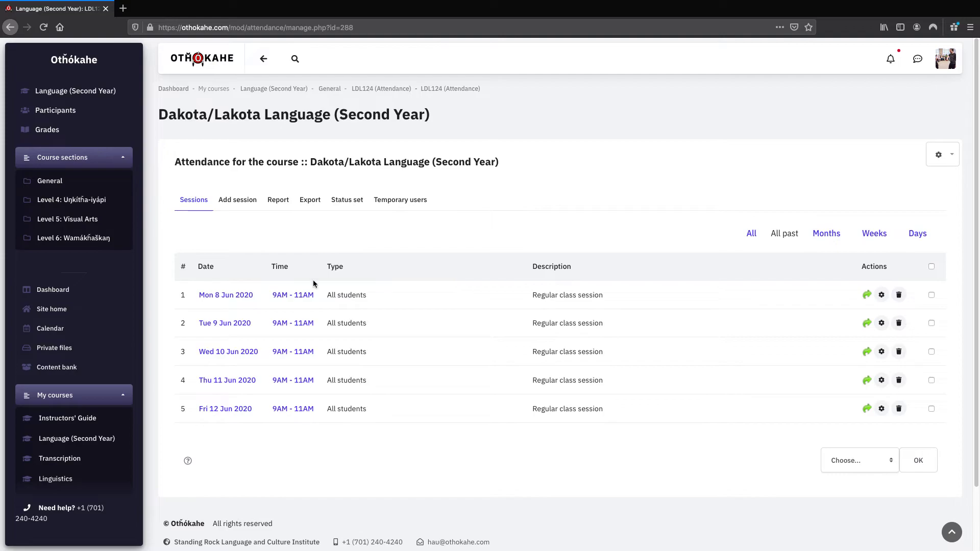
scroll(65, 447, down, 2)
Go back to the Level 1 course page and log out of the instructor account
click(58, 427)
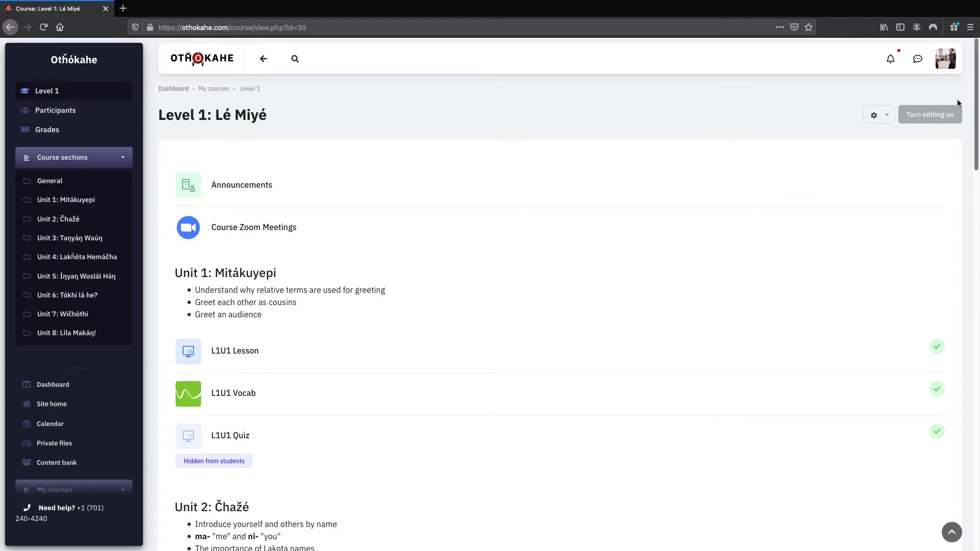
click(944, 63)
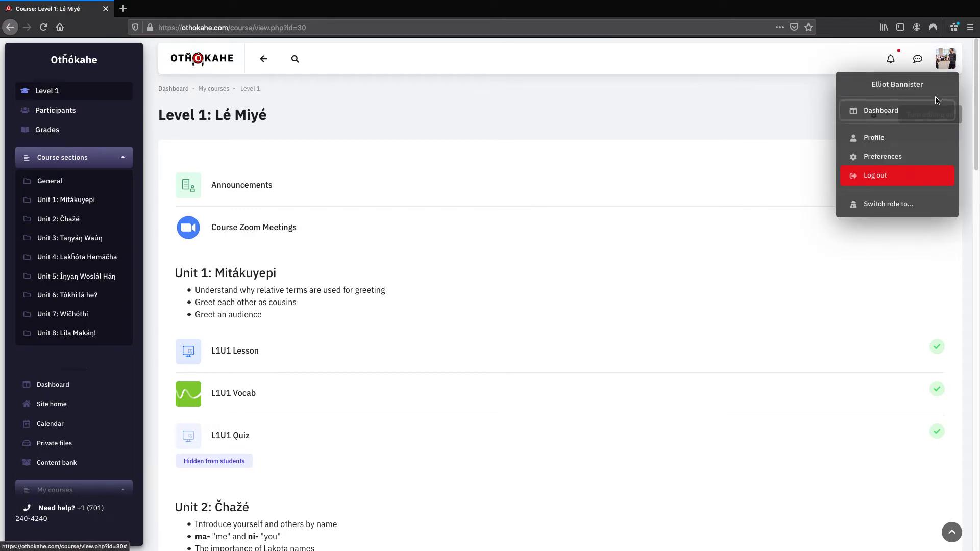
click(877, 183)
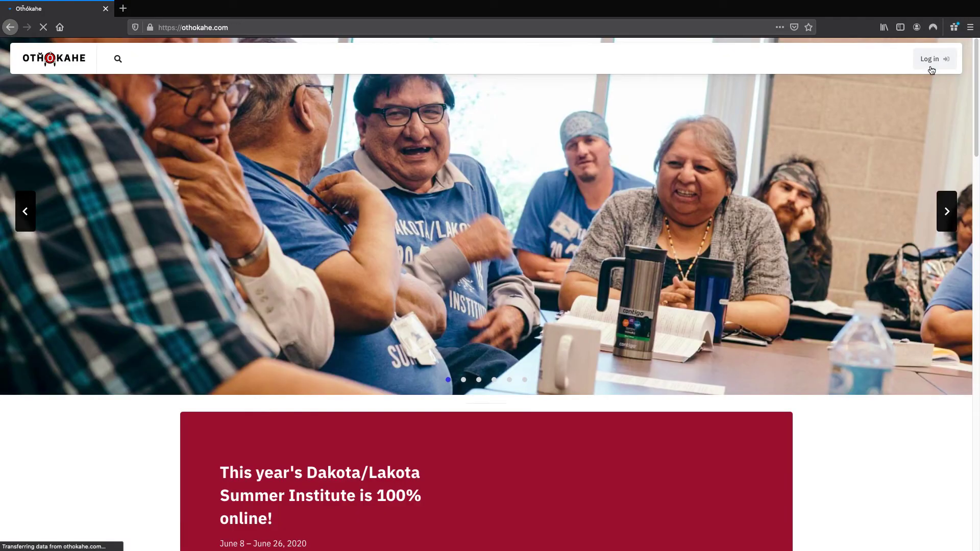
Log in to the site with the demo student's username and account password, declining to save the login in the browser
click(930, 60)
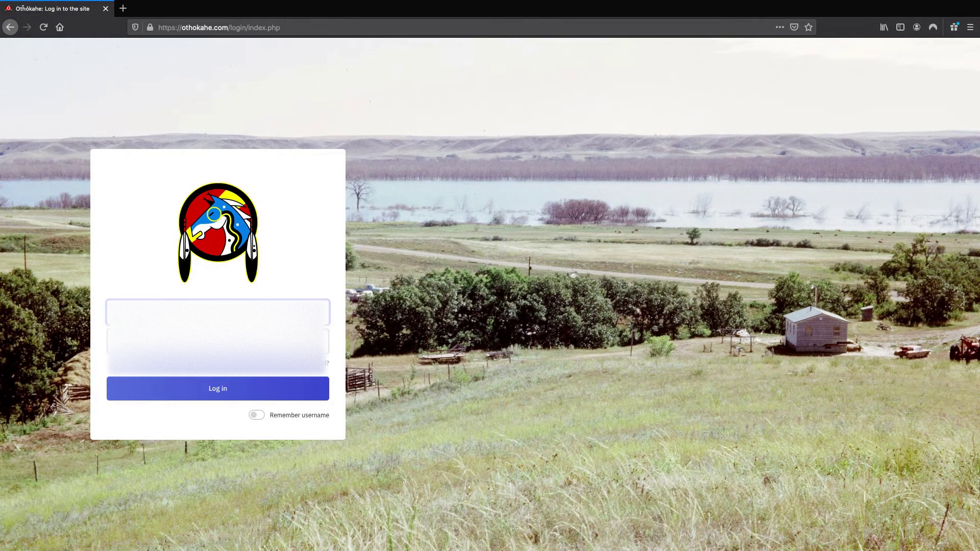
key(Tab)
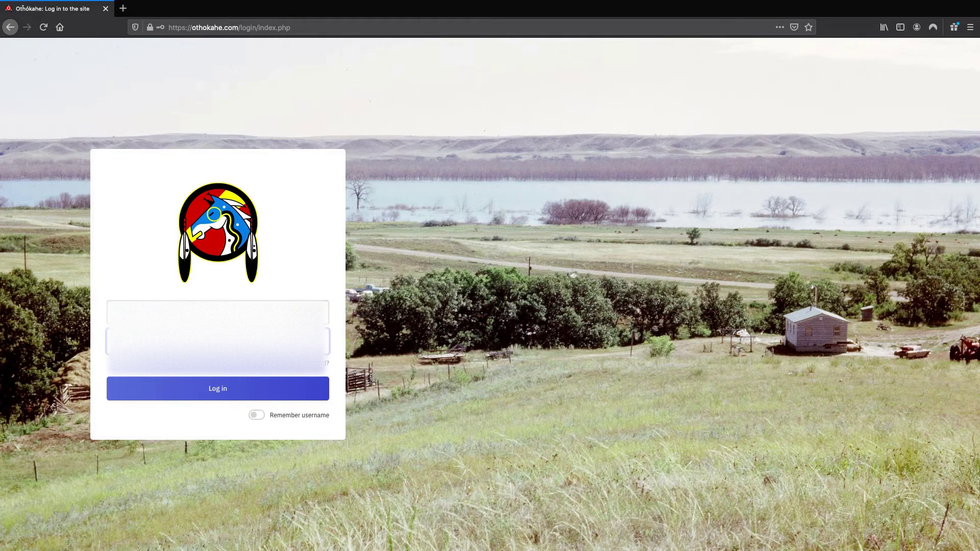
key(Return)
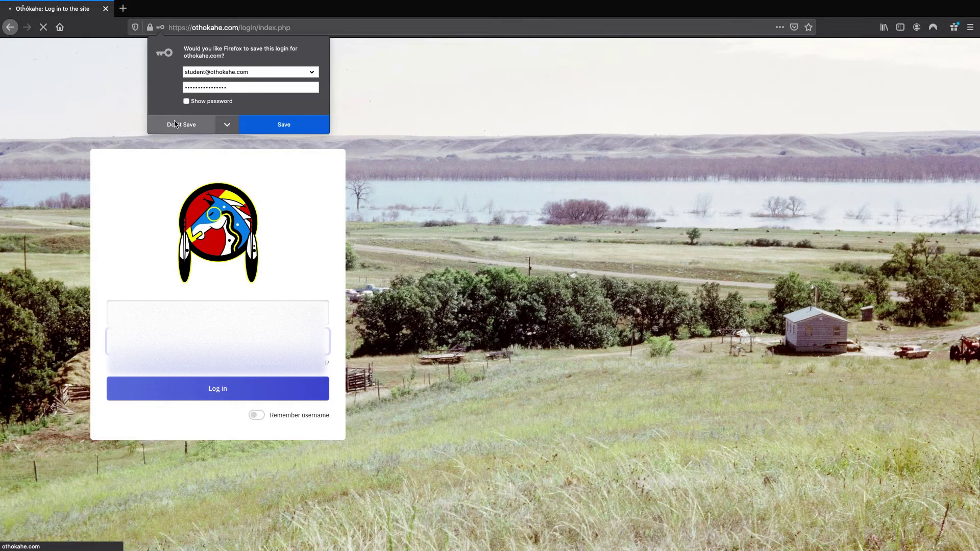
click(175, 123)
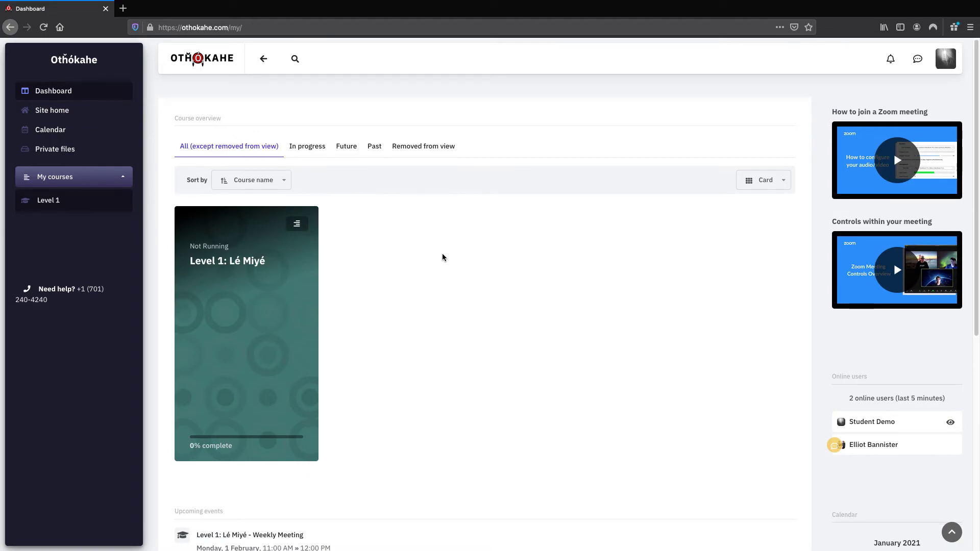
Check the course overview, upcoming events and monthly calendar on the student's dashboard
scroll(442, 253, down, 3)
scroll(442, 254, down, 1)
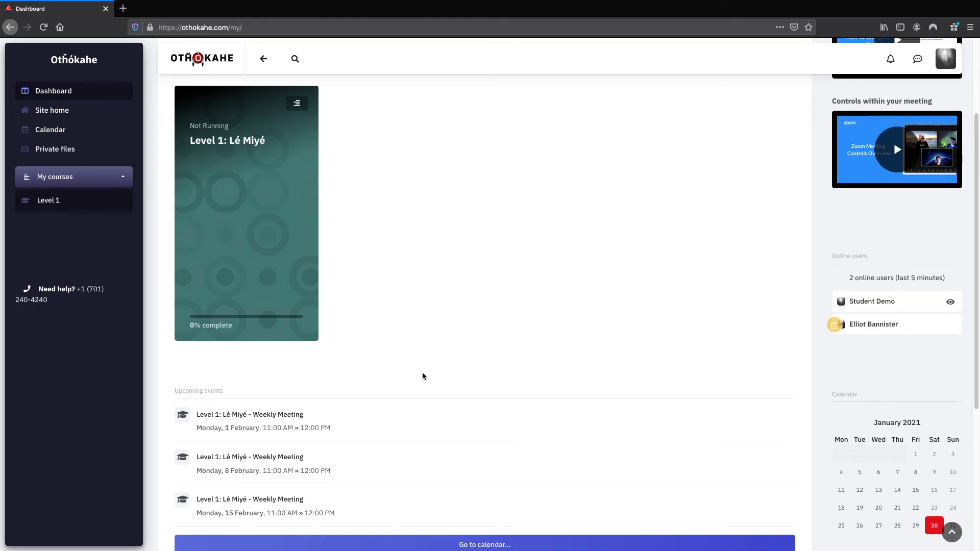
scroll(422, 378, down, 1)
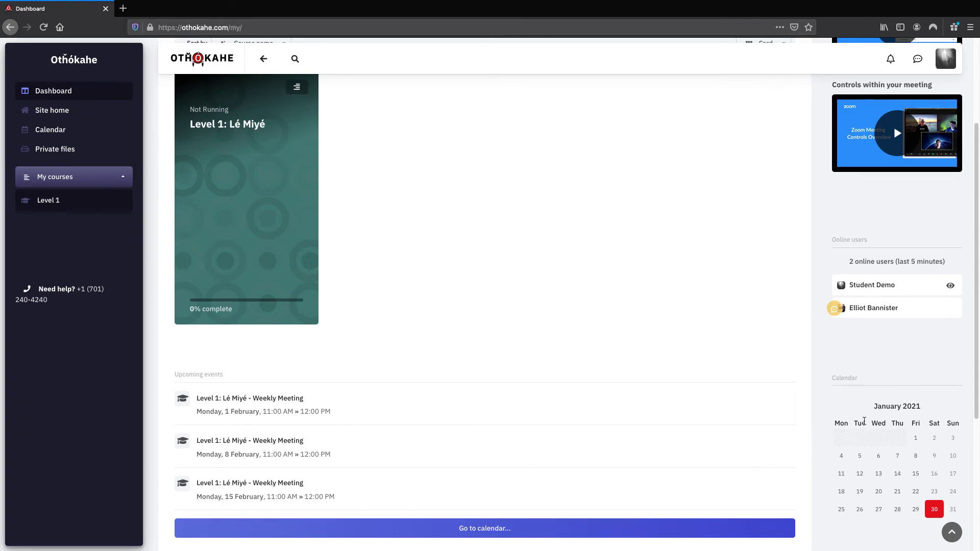
scroll(857, 418, down, 1)
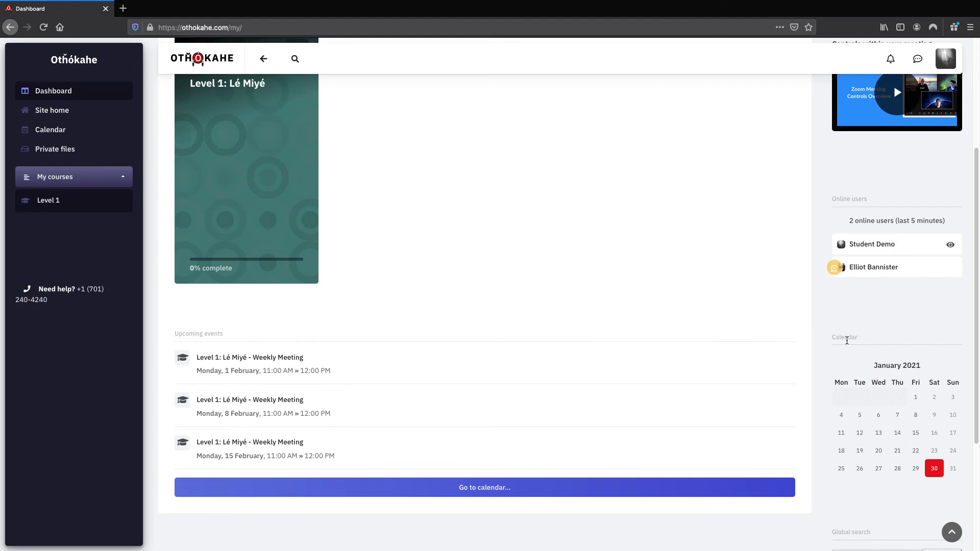
scroll(485, 362, up, 2)
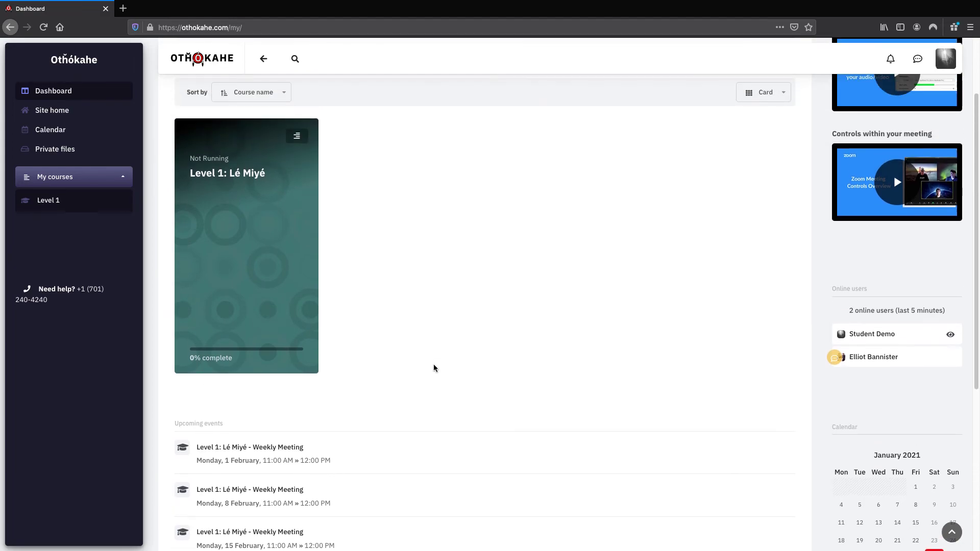
Open the Course Zoom Meetings activity from the Level 1 course page as the student
click(37, 200)
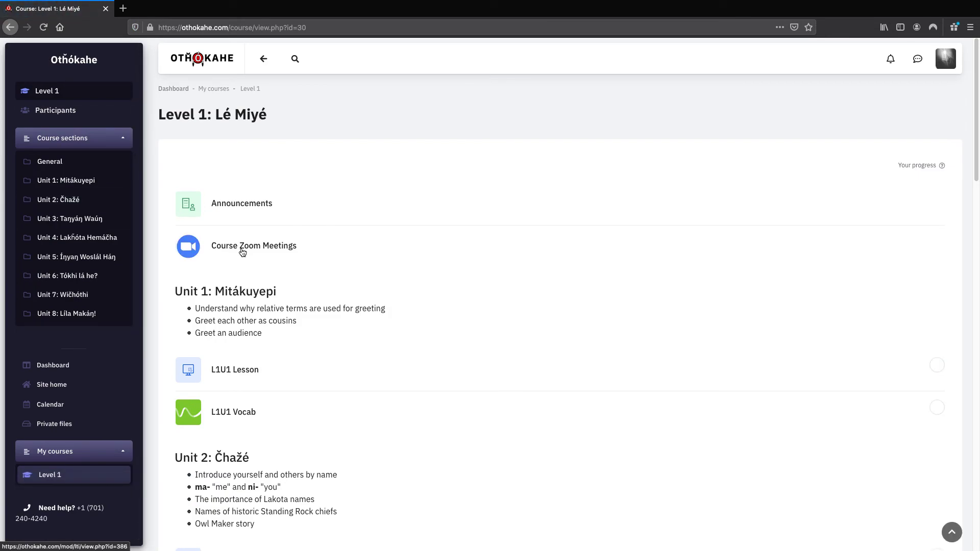
click(273, 245)
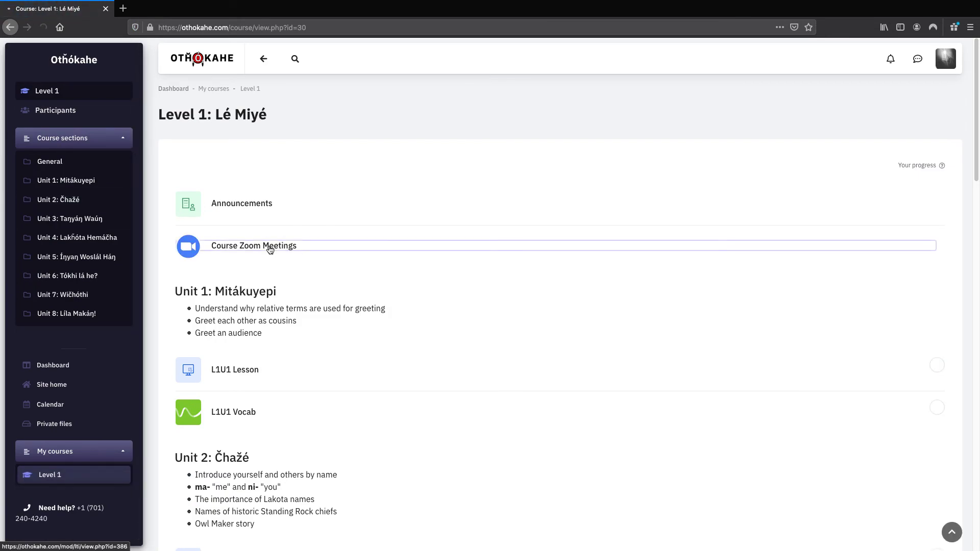